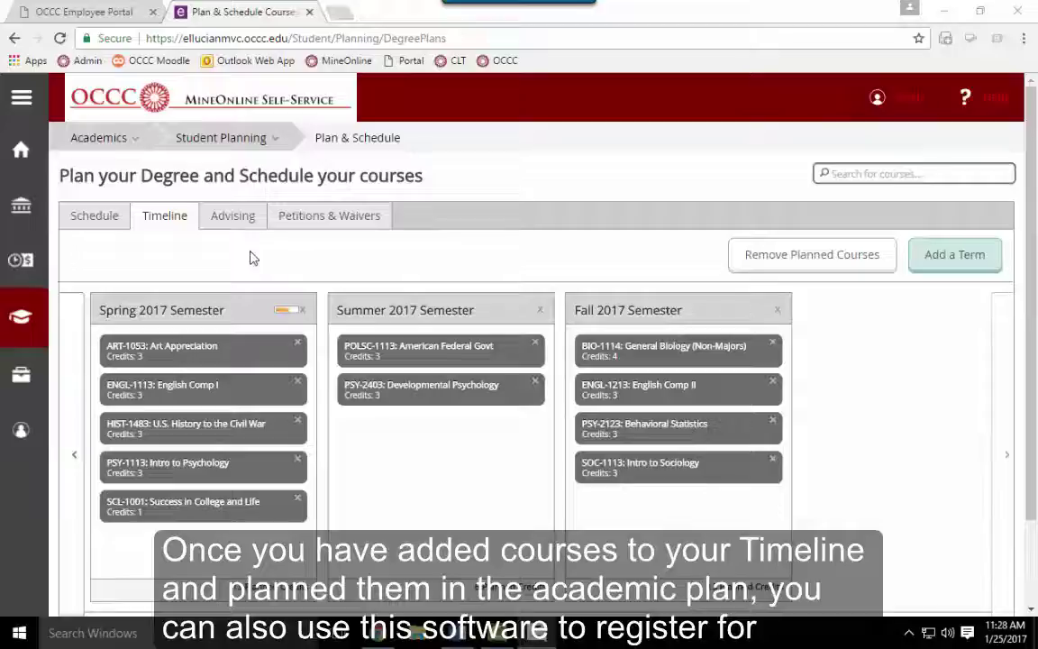
# Step: Switch Plan & Schedule to the Schedule tab for the Spring 2017 Semester (13 planned credits)
pyautogui.click(205, 137)
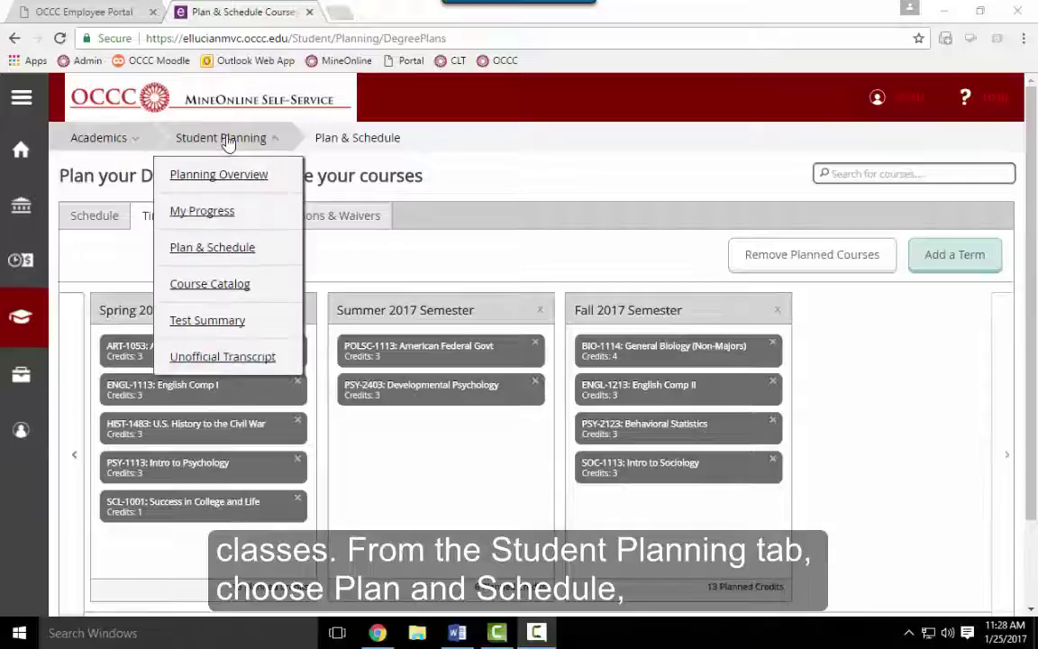
pyautogui.click(93, 217)
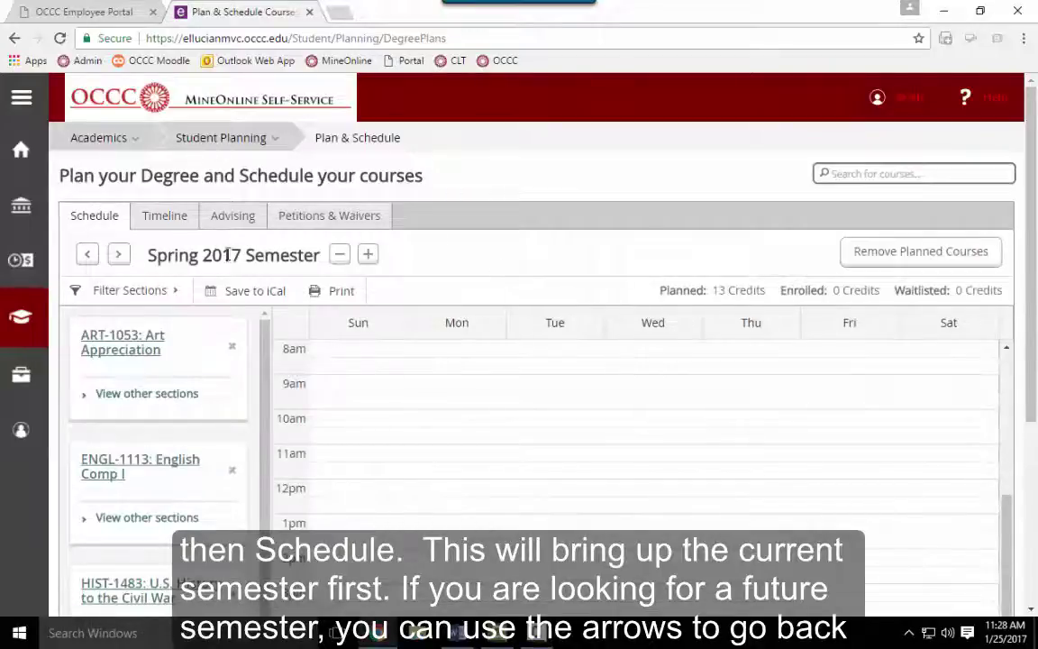
pyautogui.click(122, 257)
pyautogui.click(120, 256)
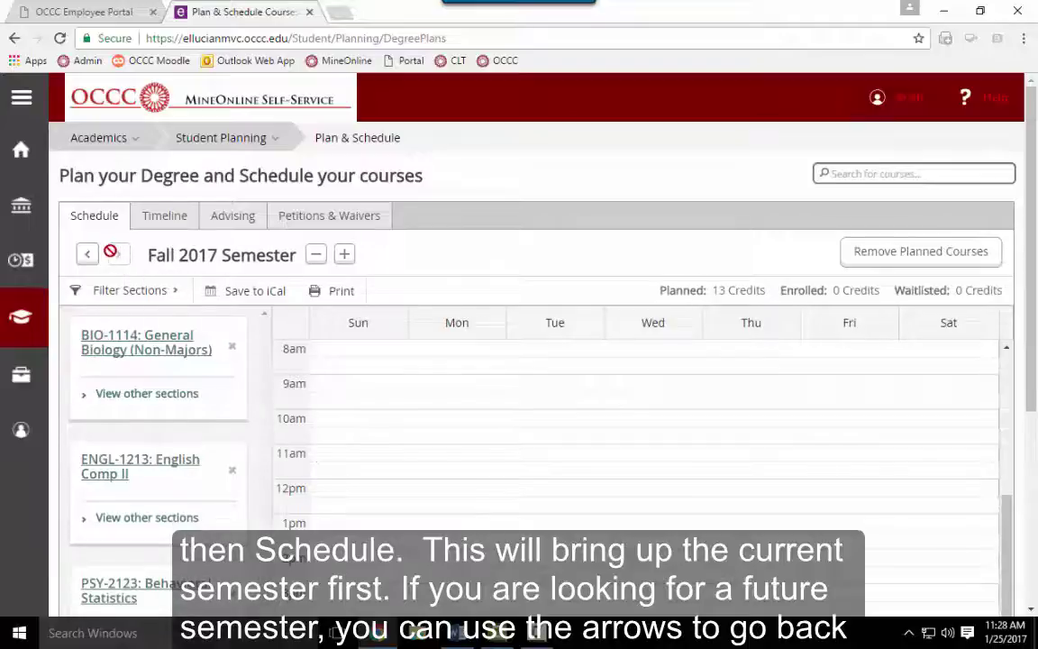
pyautogui.click(87, 256)
pyautogui.click(87, 256)
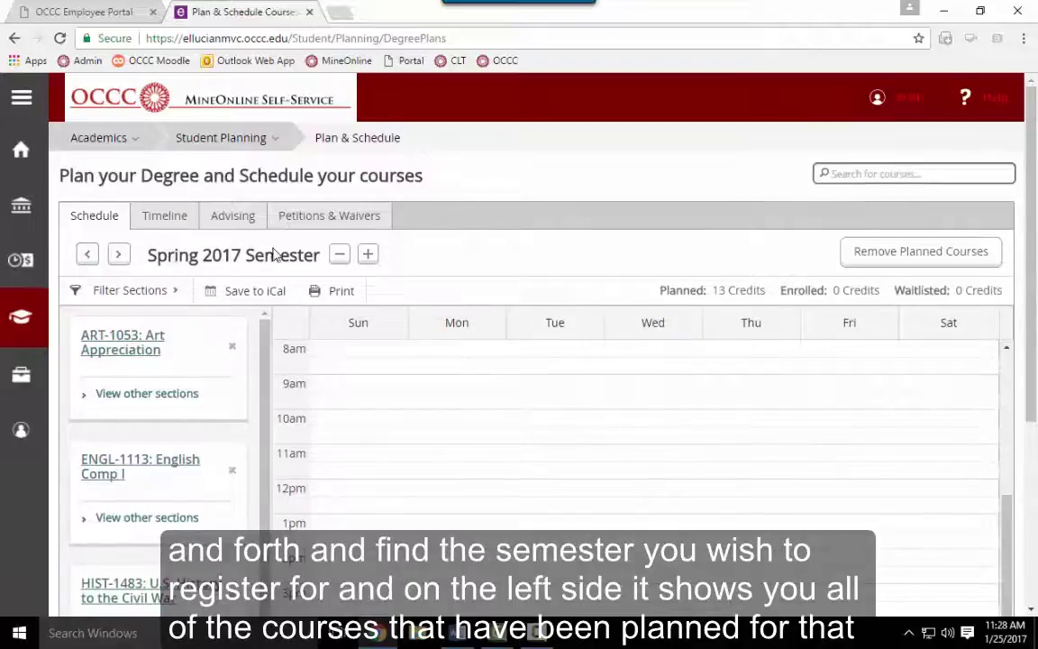
pyautogui.scroll(-1, 275, 255)
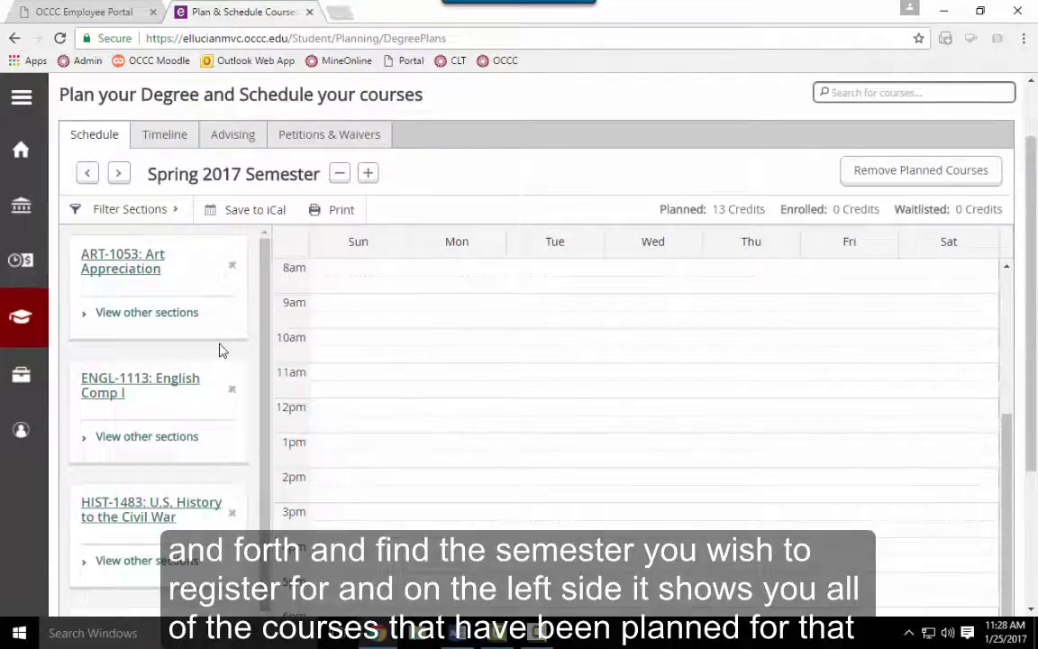
pyautogui.scroll(-2, 243, 335)
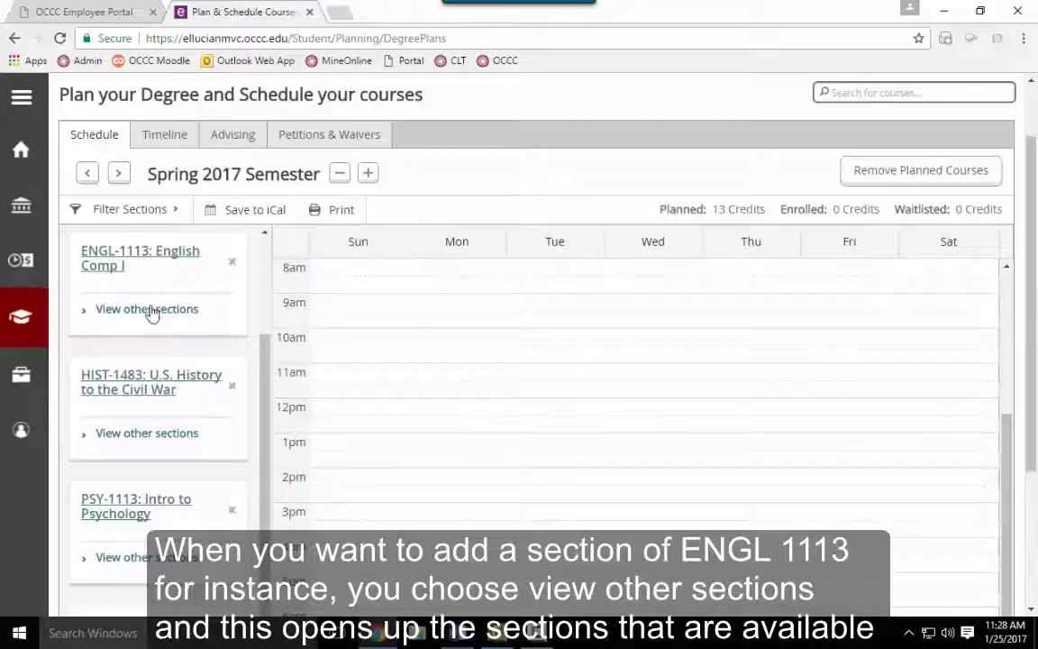
# Step: Expand the ENGL-1113 alternative sections and browse cards such as ENGL-1113-ER01S with 2 seats
pyautogui.click(145, 311)
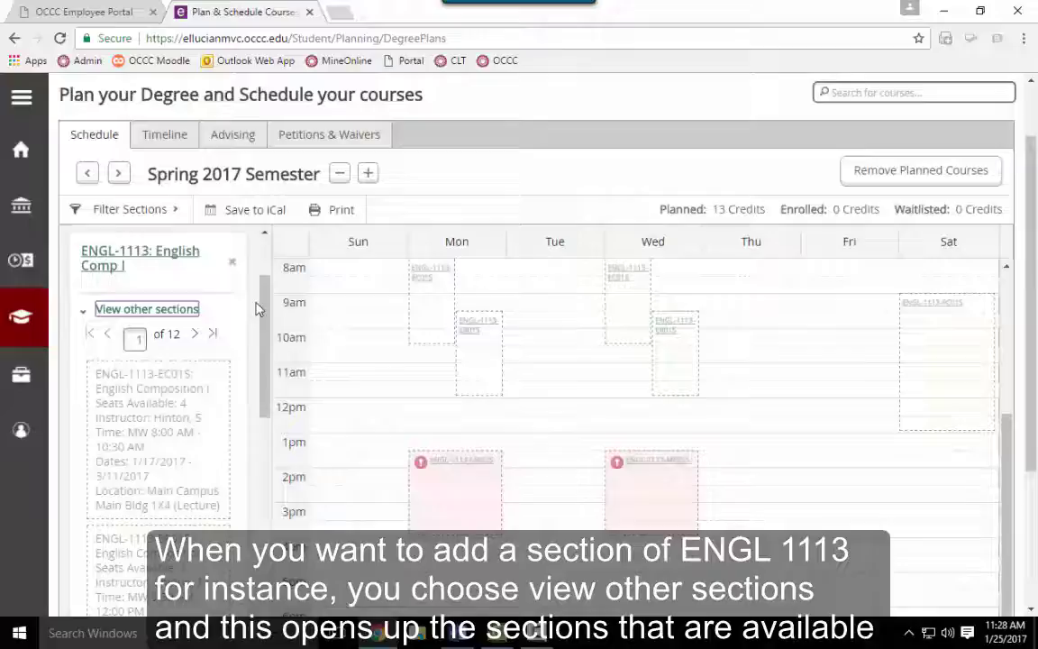
pyautogui.scroll(-1, 196, 326)
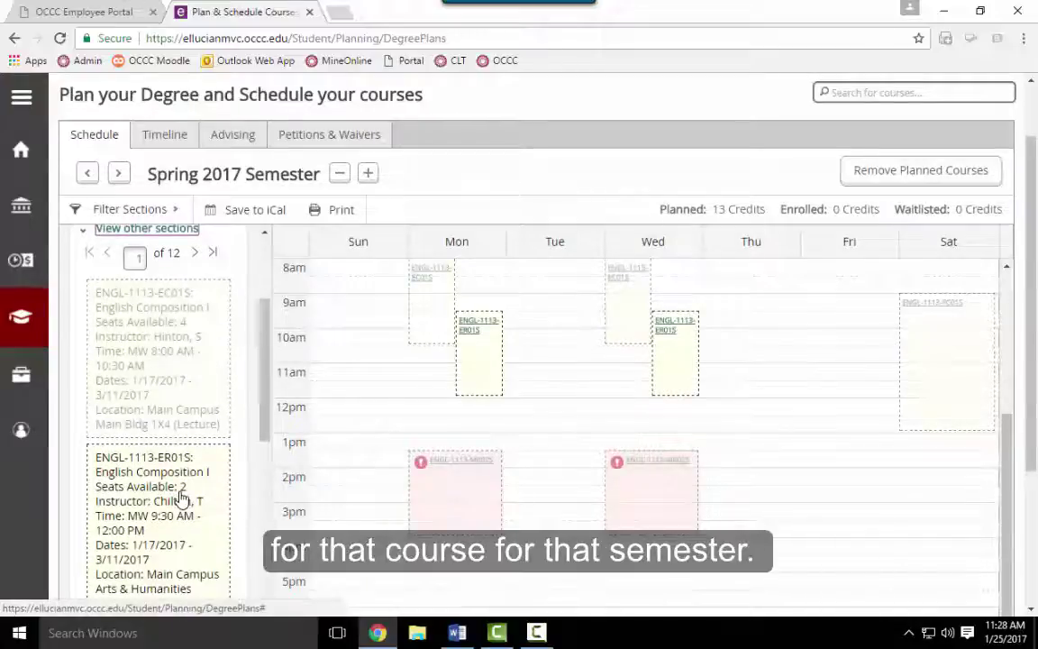
pyautogui.scroll(-5, 180, 498)
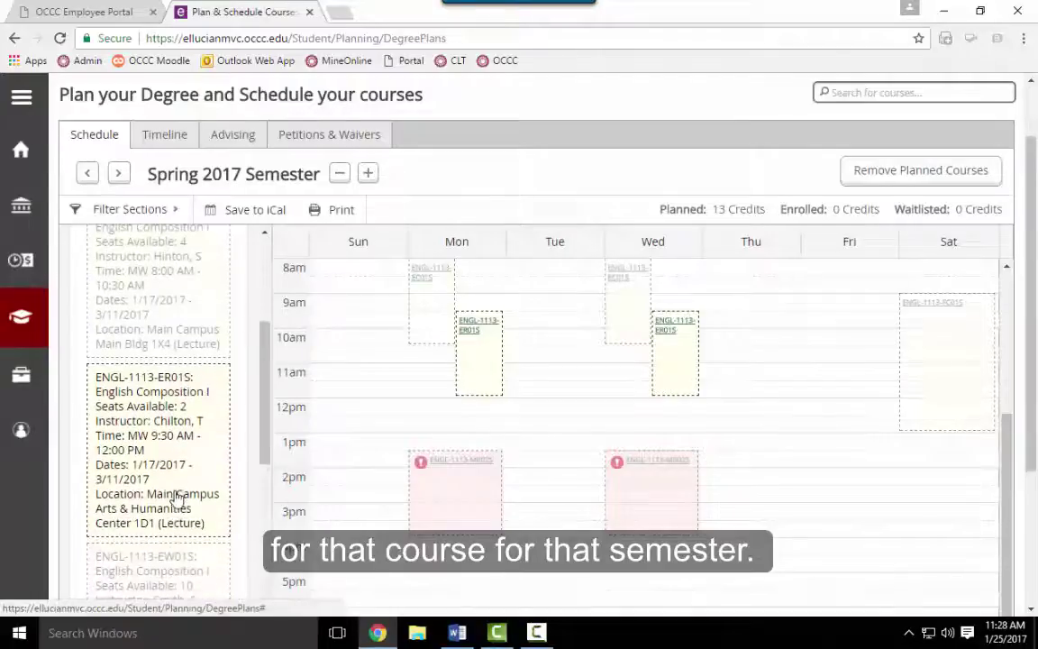
pyautogui.scroll(-2, 186, 484)
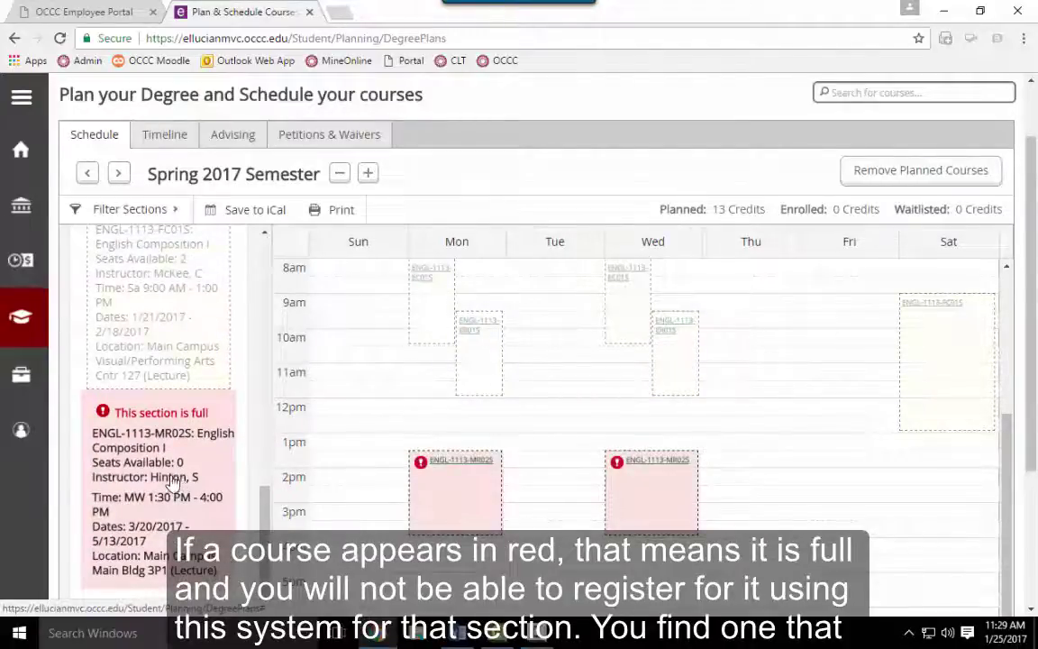
pyautogui.scroll(6, 180, 496)
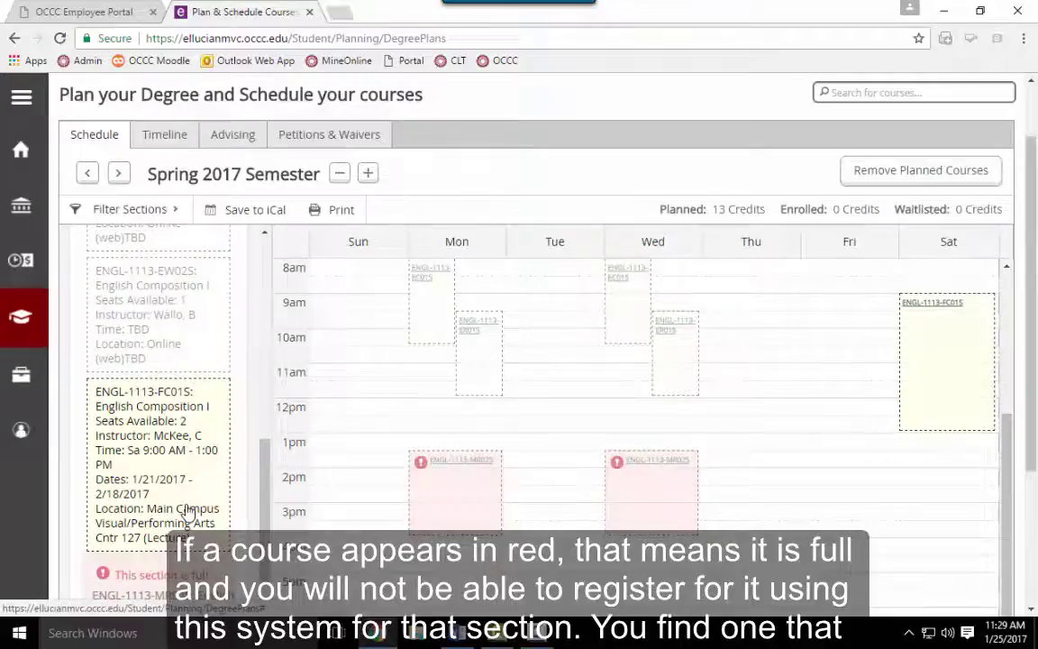
pyautogui.scroll(5, 189, 514)
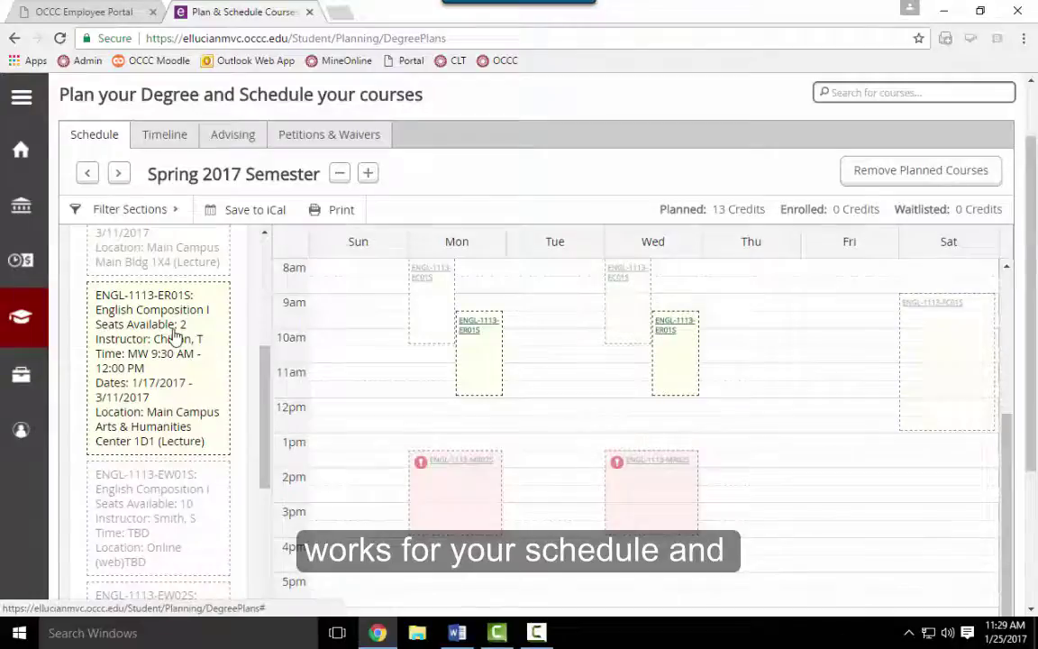
# Step: Add section ENGL-1113-ER01S, placing yellow Monday and Wednesday morning blocks on the calendar
pyautogui.click(175, 336)
pyautogui.scroll(-5, 552, 398)
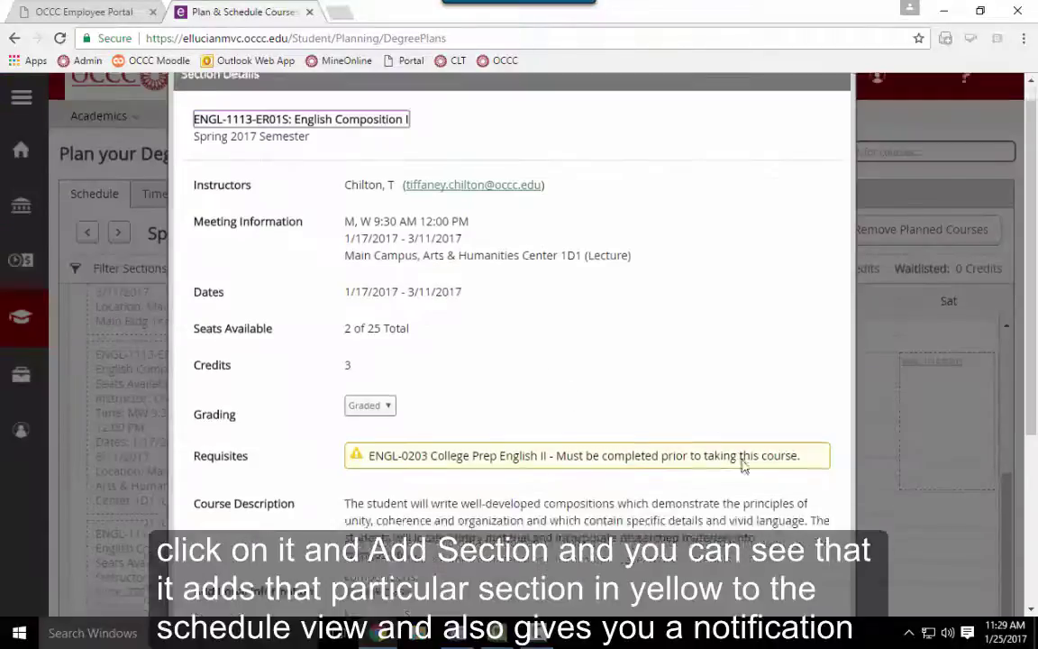
pyautogui.click(789, 465)
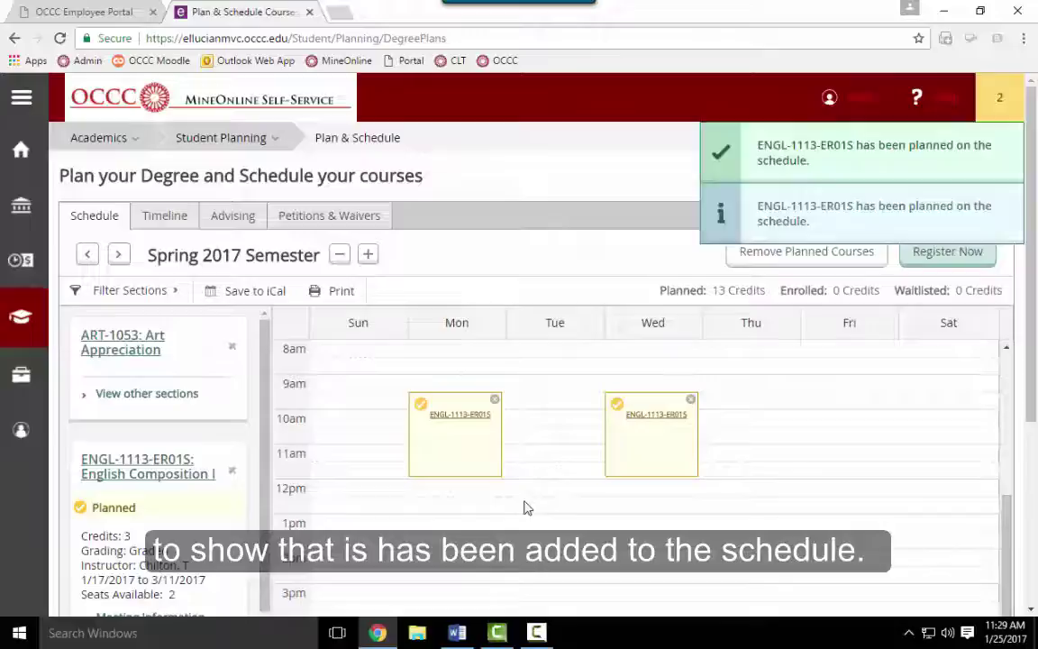
pyautogui.scroll(-1, 523, 502)
pyautogui.scroll(1, 523, 503)
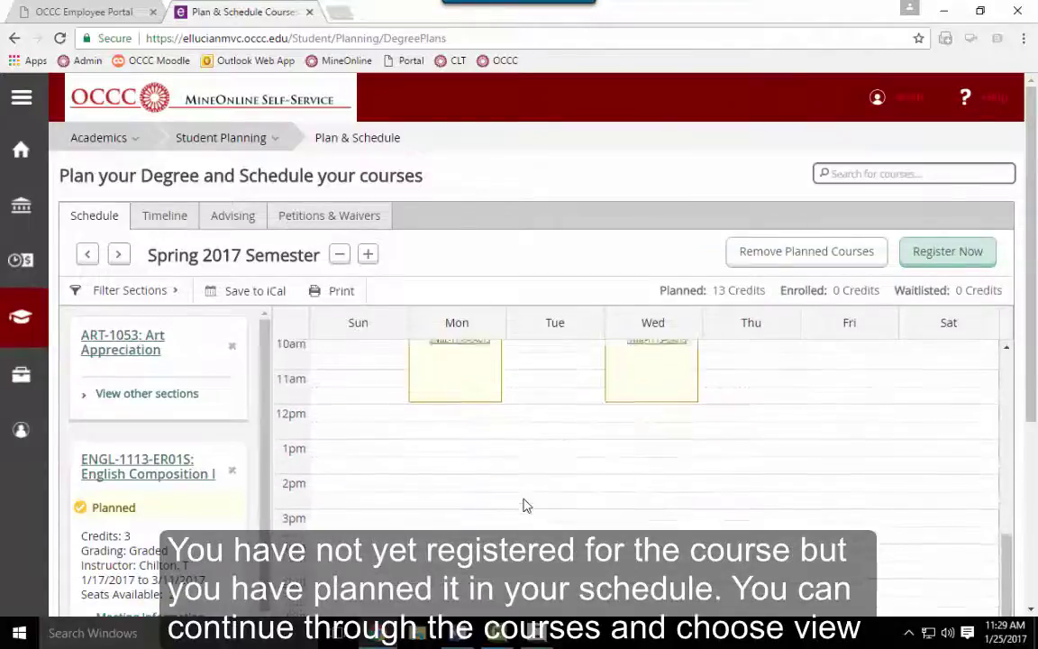
pyautogui.scroll(-2, 1034, 405)
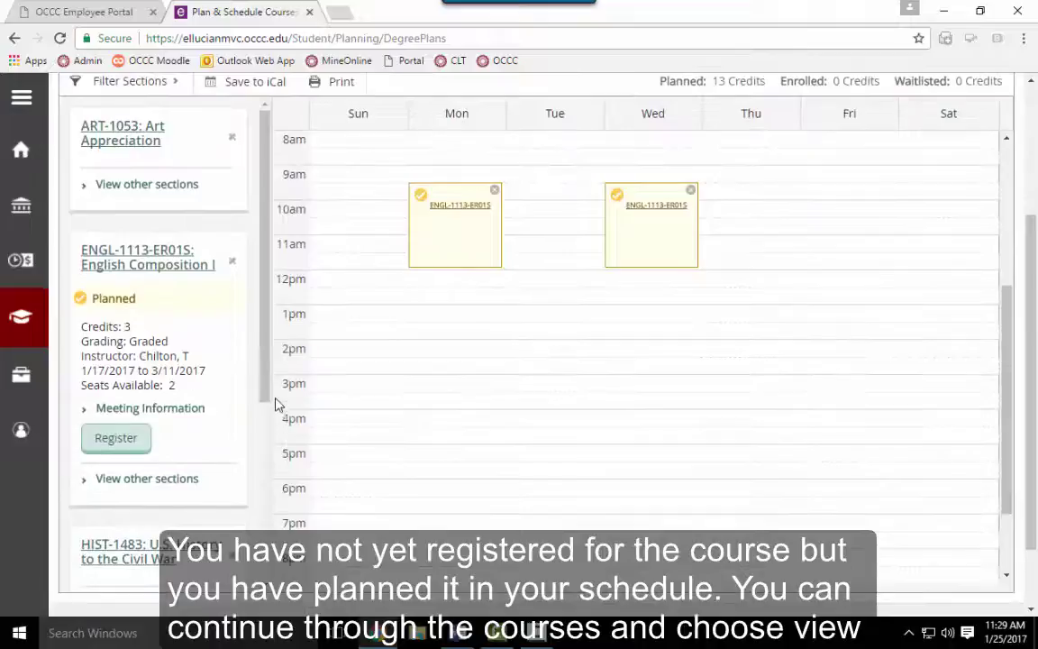
# Step: Expand the HIST-1483 alternative sections and scroll through them, comparing their calendar previews
pyautogui.moveTo(262, 394); pyautogui.dragTo(262, 550)
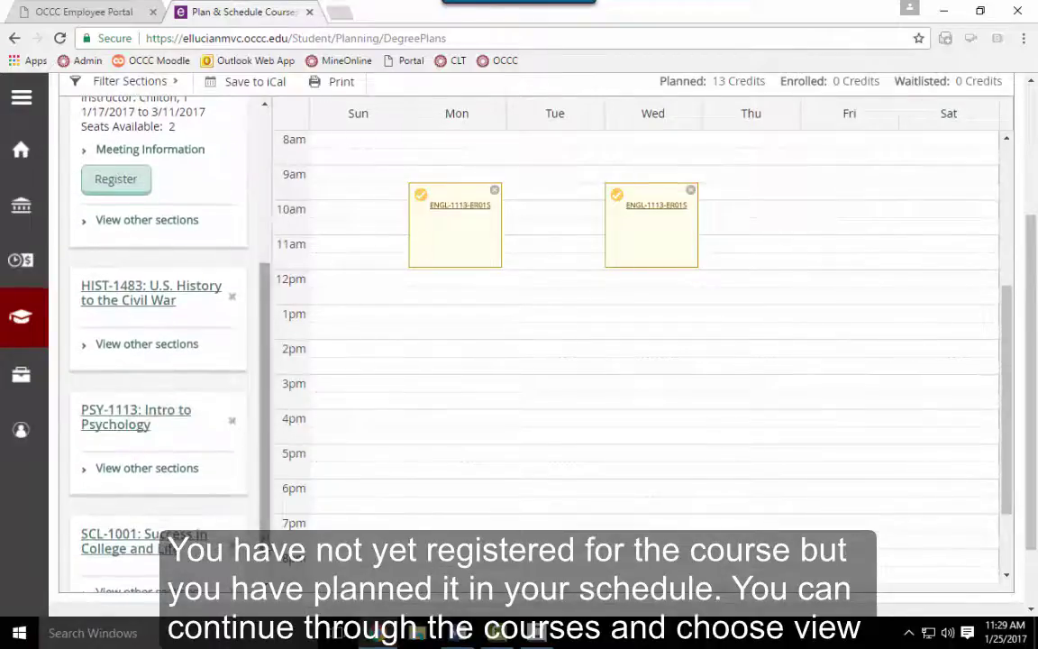
pyautogui.click(143, 344)
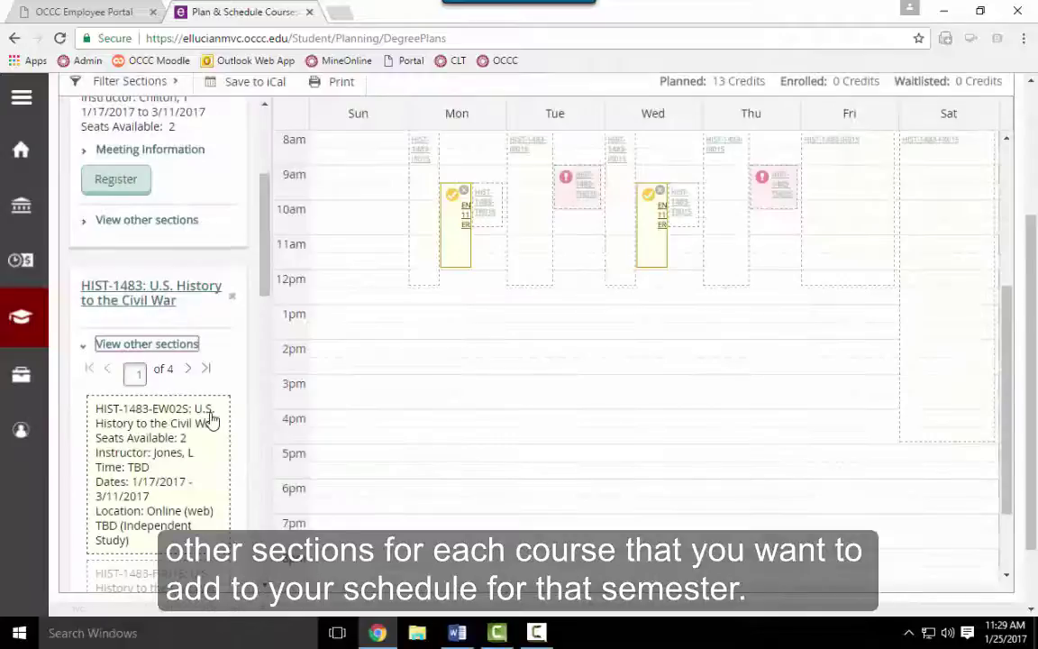
pyautogui.scroll(-1, 208, 417)
pyautogui.scroll(-1, 195, 421)
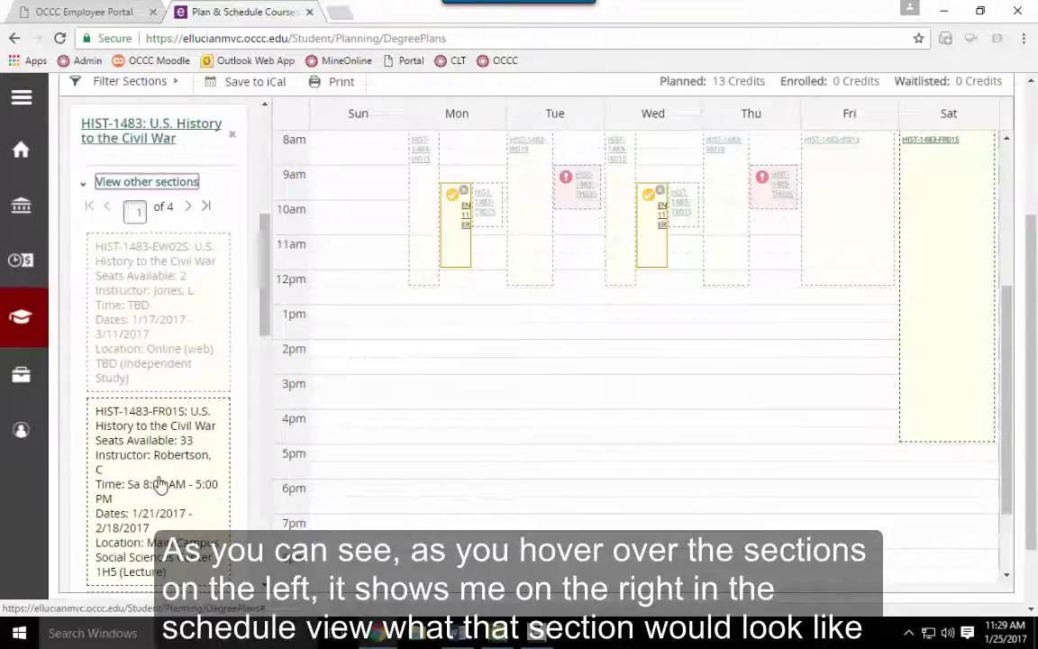
pyautogui.scroll(-1, 160, 485)
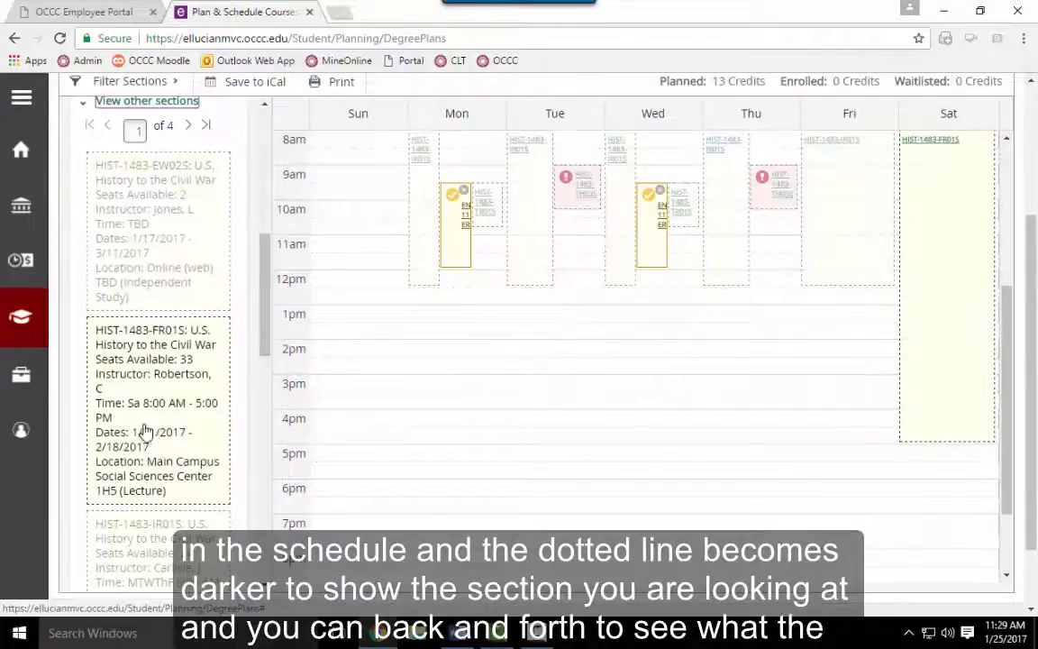
pyautogui.scroll(-3, 148, 423)
pyautogui.scroll(-5, 155, 424)
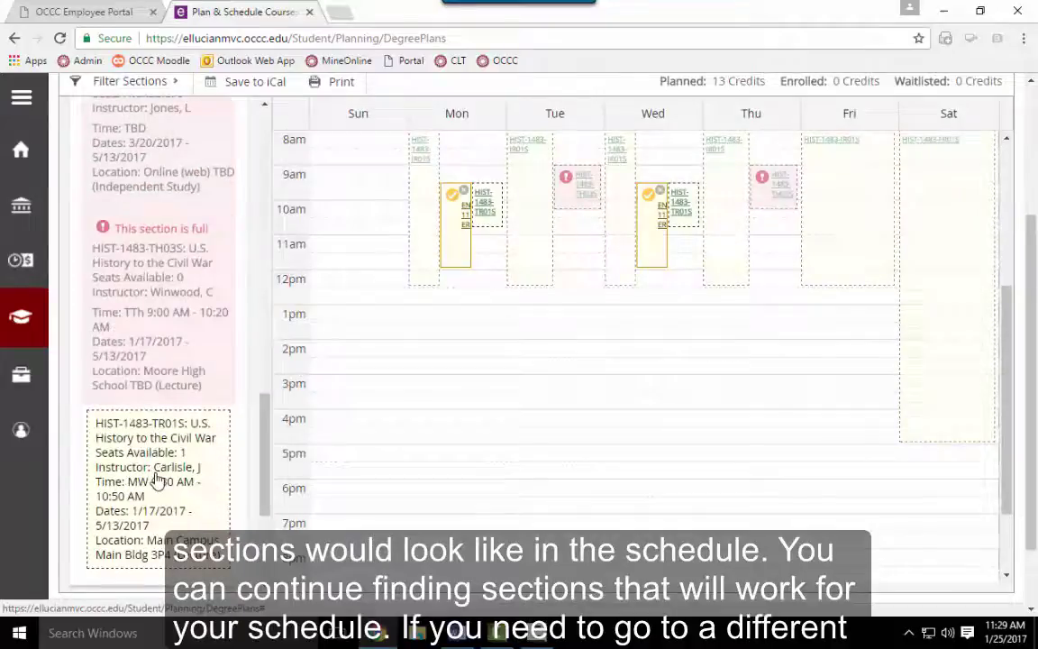
pyautogui.scroll(-2, 153, 431)
pyautogui.scroll(5, 162, 406)
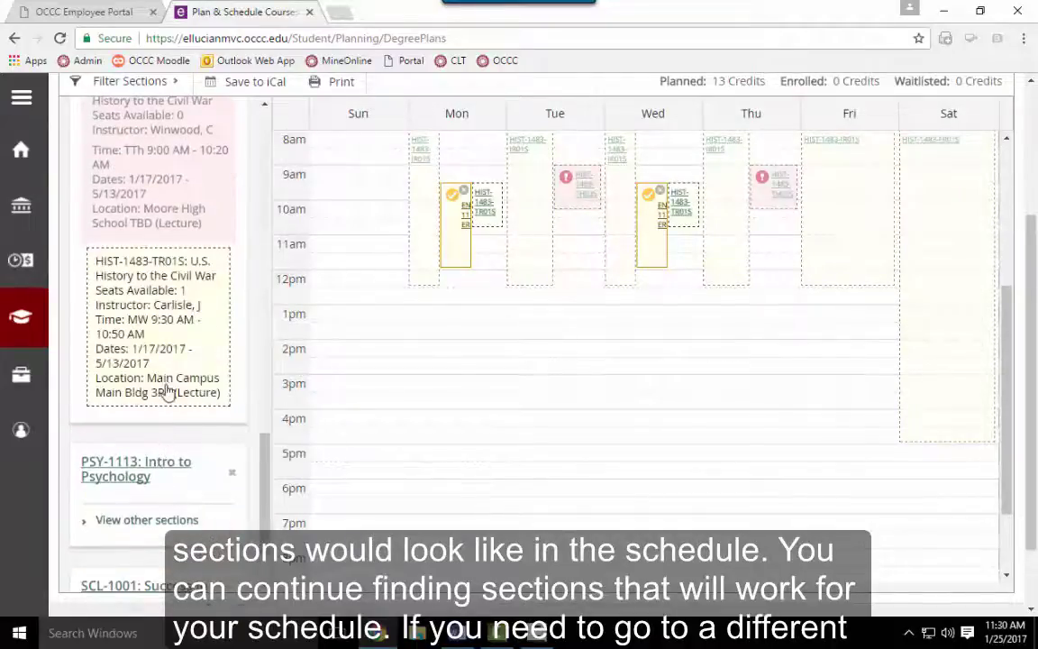
pyautogui.scroll(5, 153, 349)
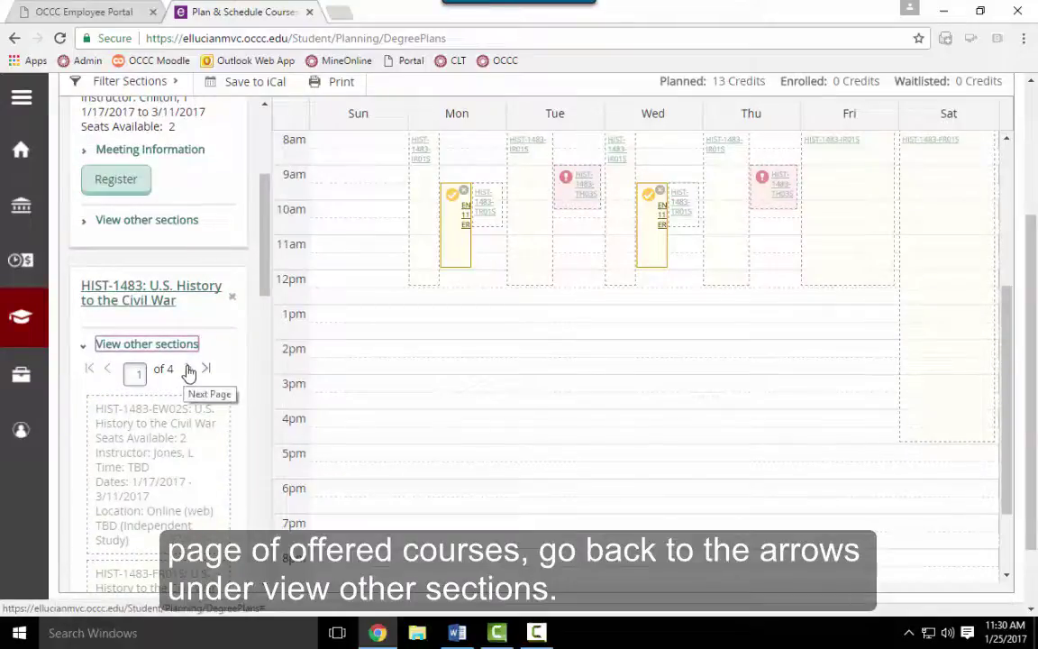
# Step: On the next page of HIST-1483 sections, add HIST-1483-TR11S for Monday/Wednesday at 2pm
pyautogui.click(189, 370)
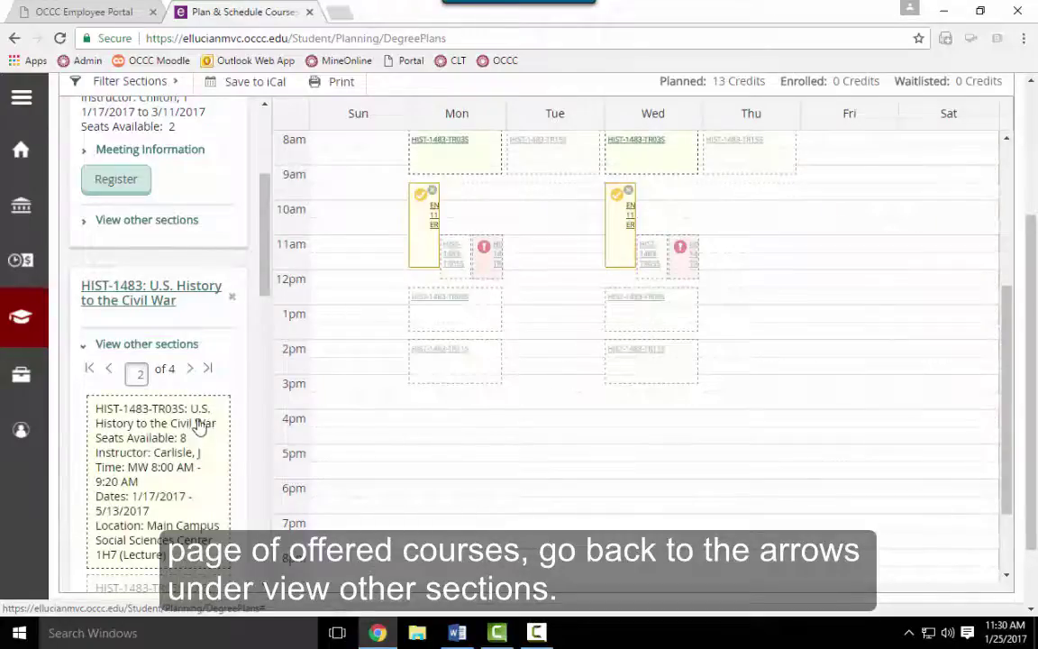
pyautogui.scroll(-1, 198, 423)
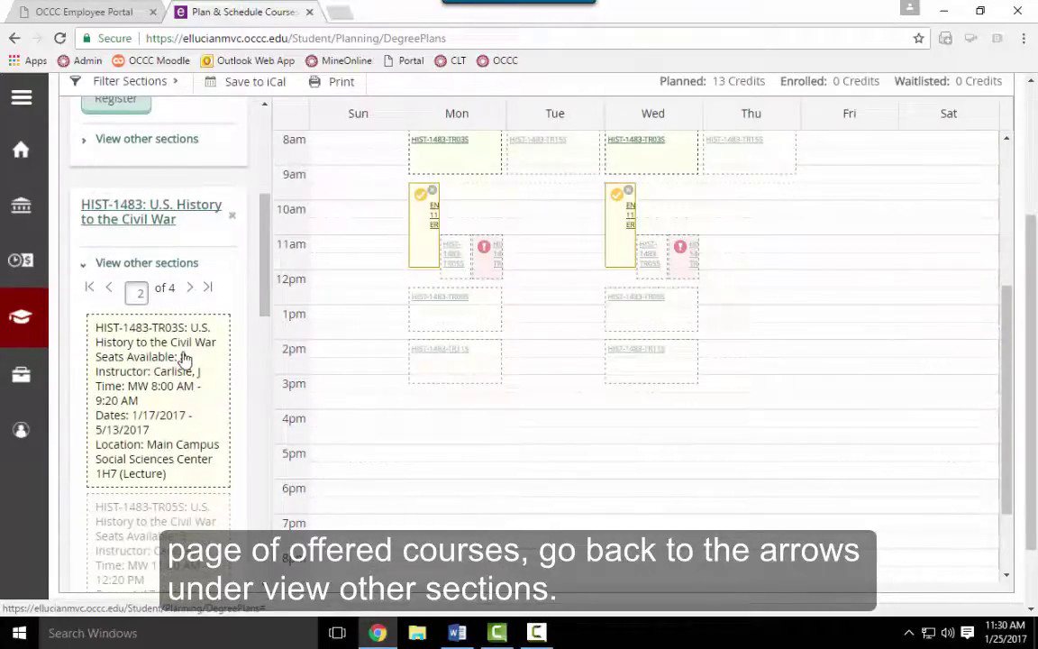
pyautogui.scroll(-4, 180, 365)
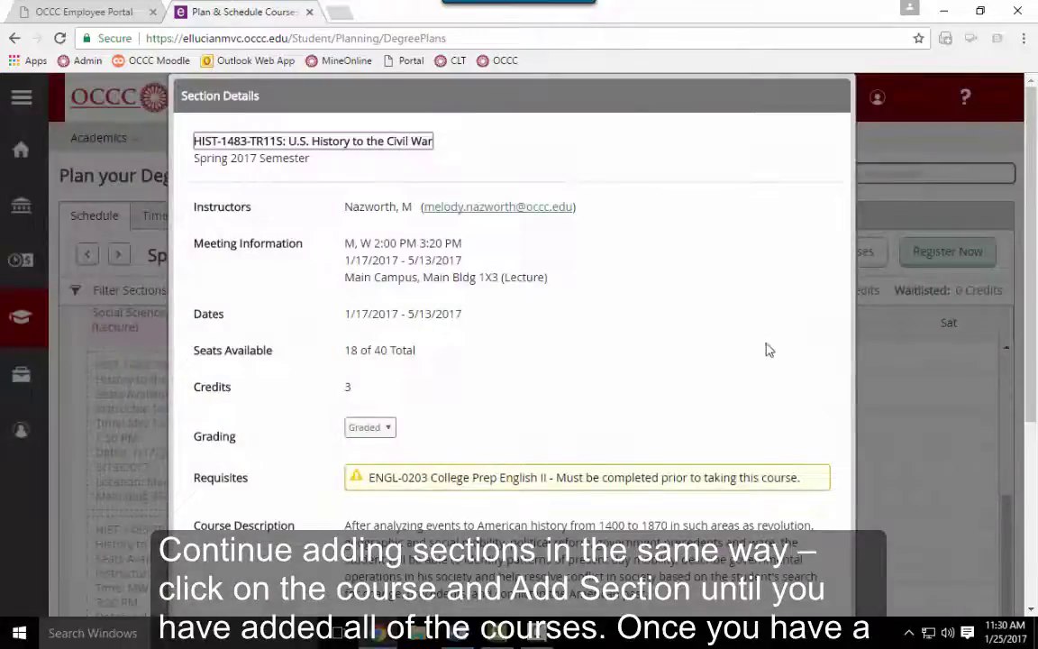
pyautogui.scroll(-2, 807, 366)
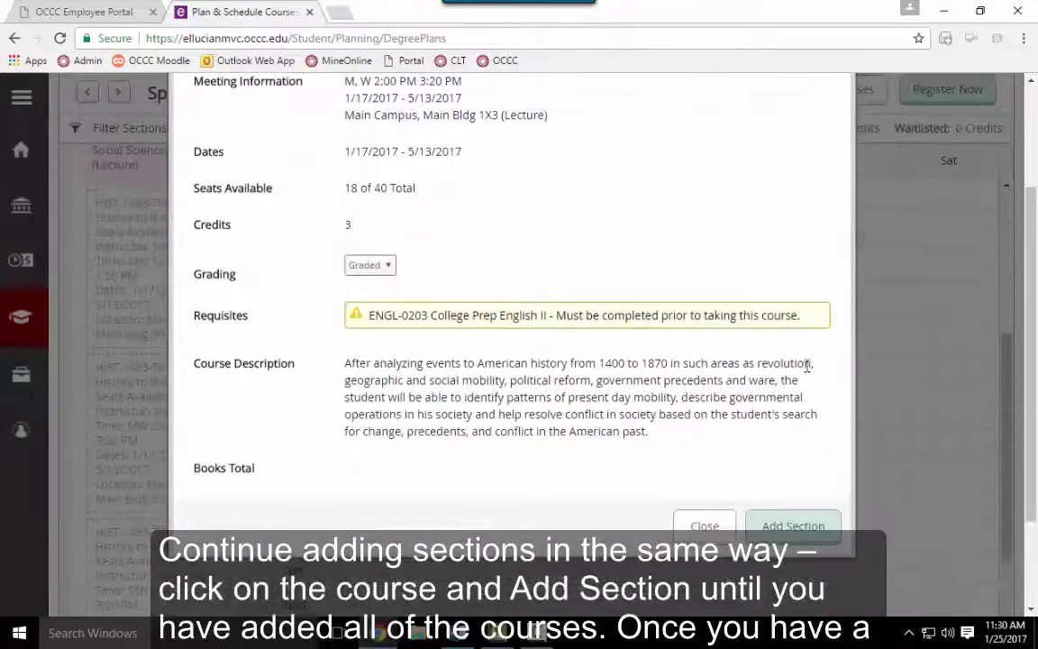
pyautogui.click(793, 526)
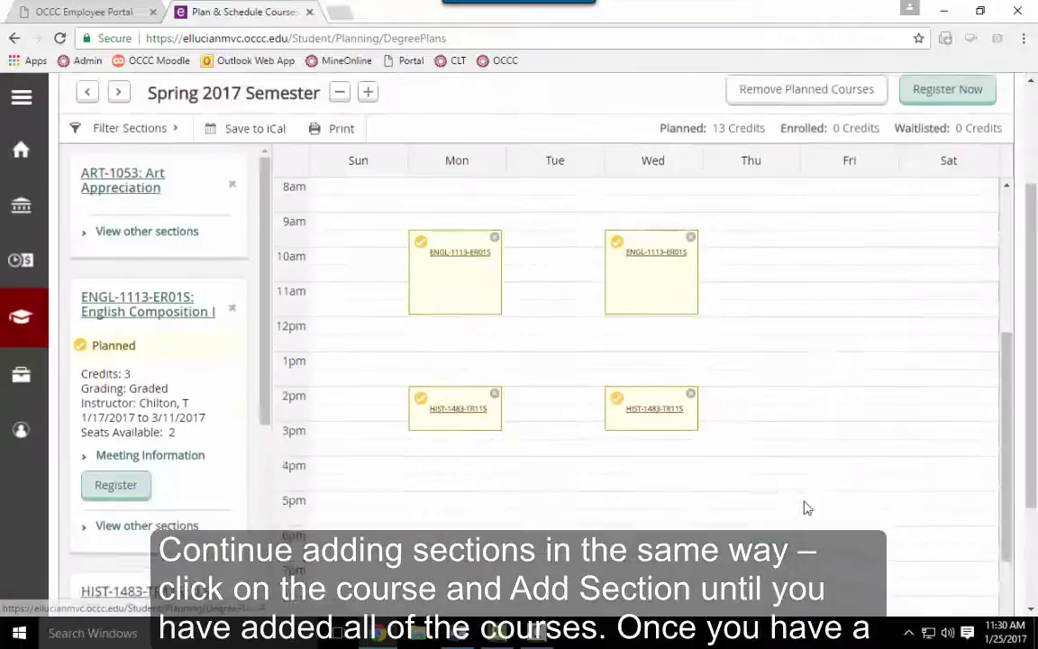
pyautogui.scroll(-3, 807, 459)
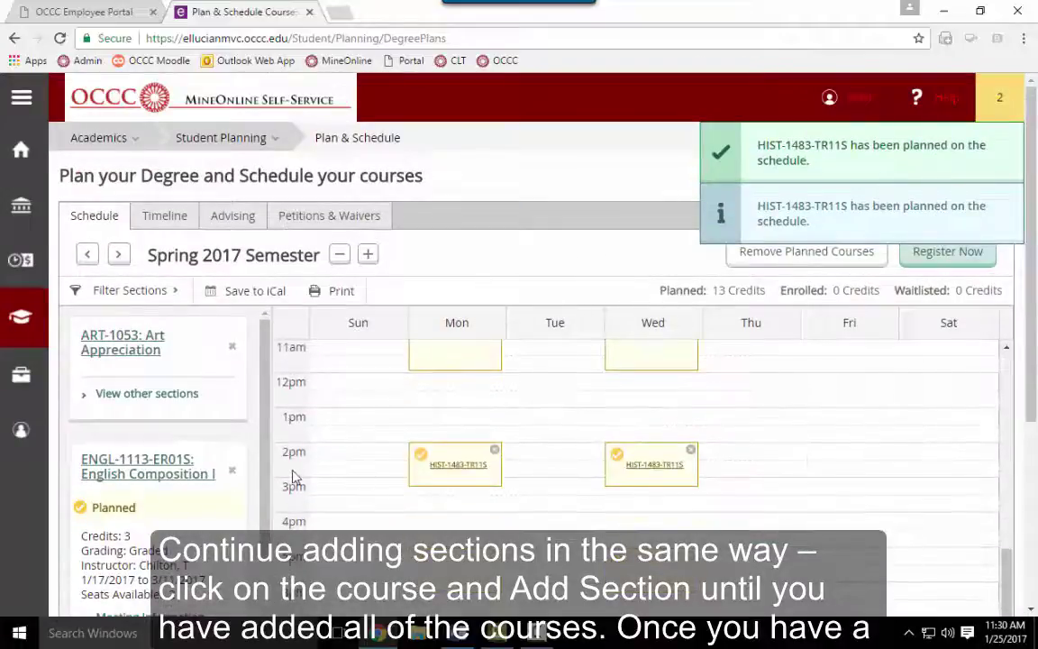
pyautogui.scroll(-2, 293, 479)
pyautogui.scroll(-1, 293, 479)
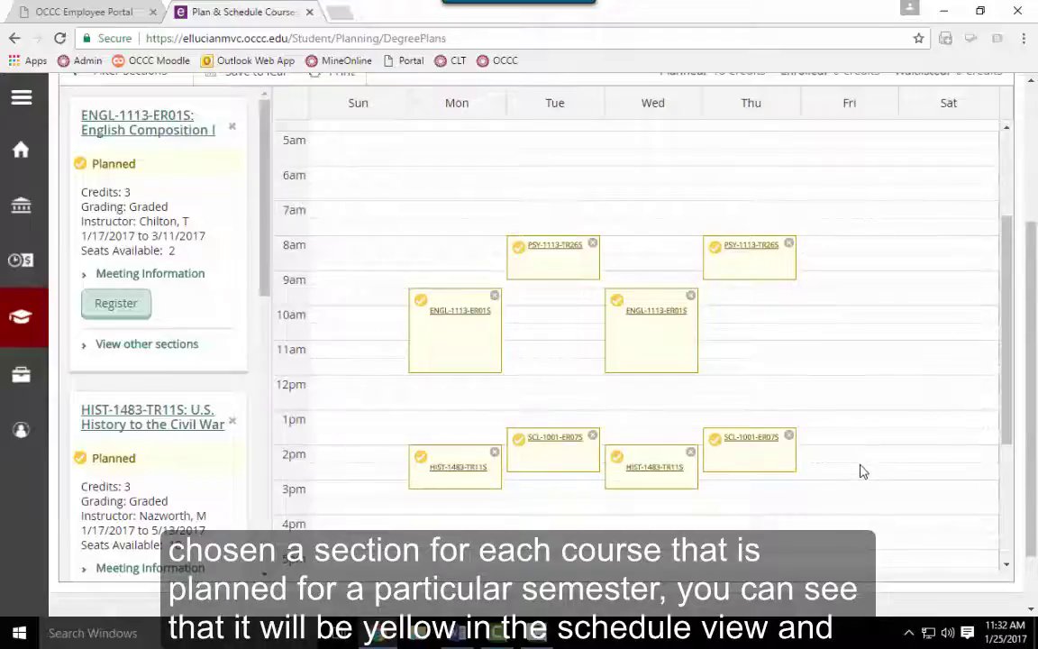
# Step: Scroll the Spring 2017 calendar to check the planned week totalling 10 credits
pyautogui.scroll(1, 944, 334)
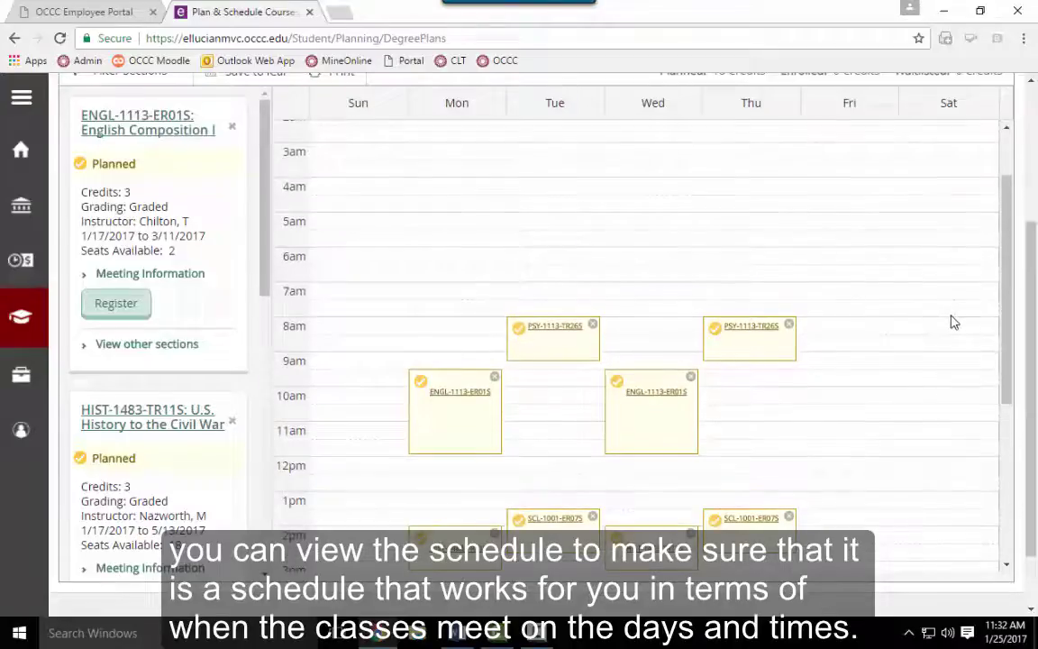
pyautogui.scroll(-1, 937, 377)
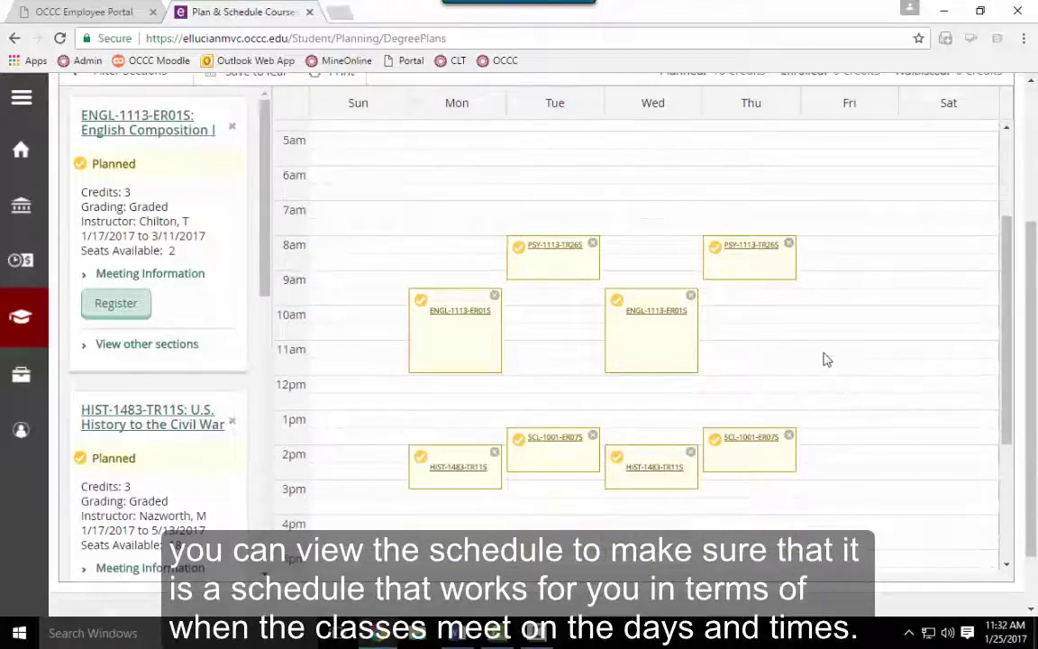
pyautogui.scroll(2, 910, 360)
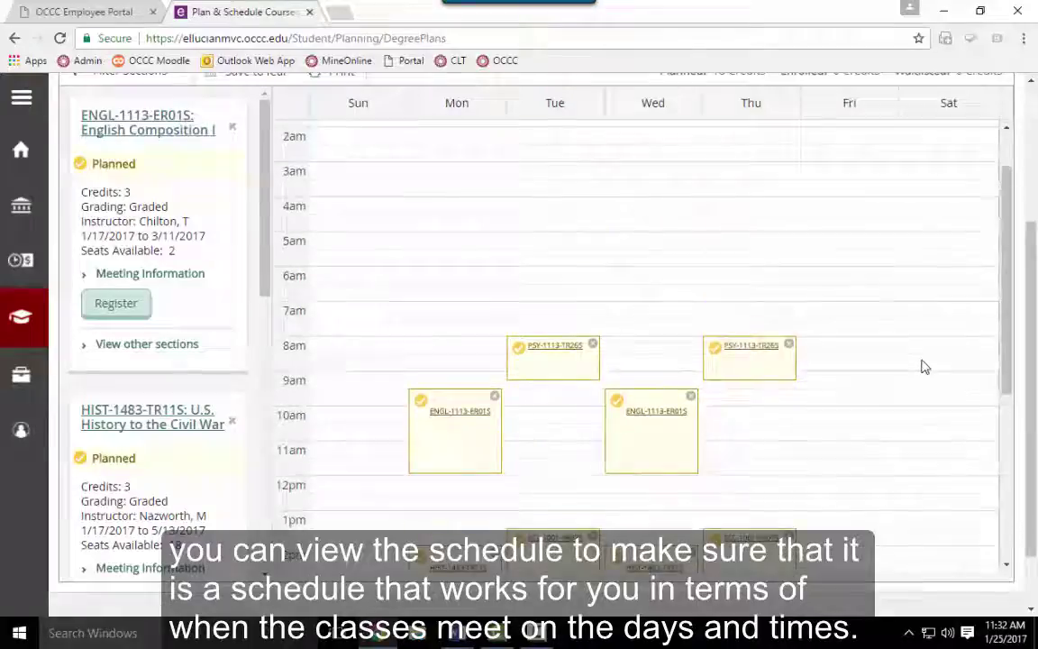
# Step: Submit the planned Spring 2017 sections for registration with Register Now
pyautogui.scroll(3, 1033, 329)
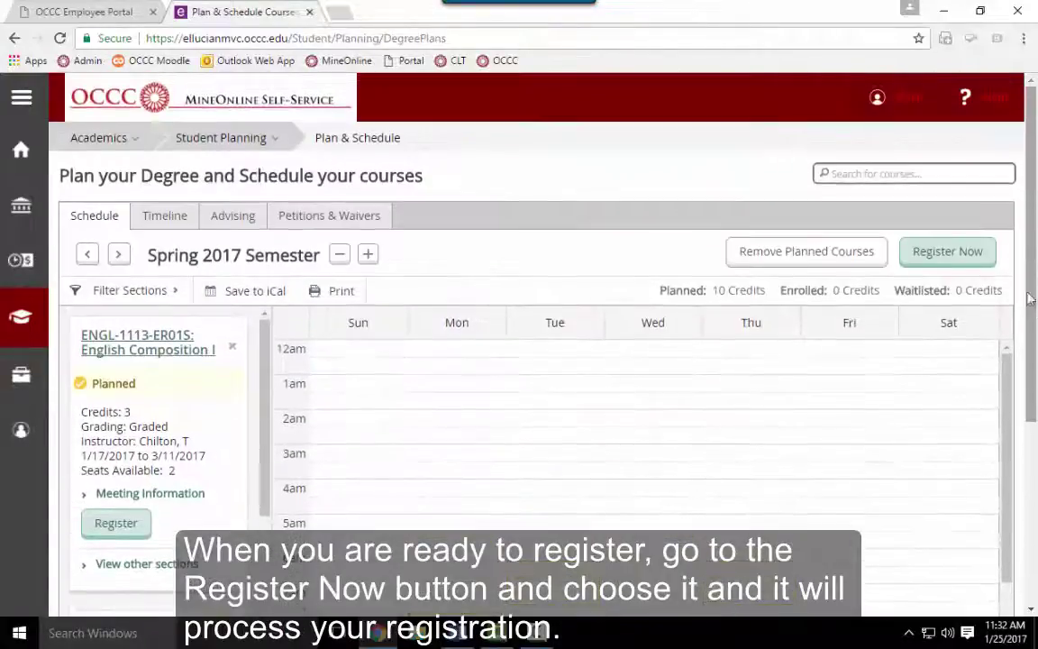
pyautogui.click(965, 258)
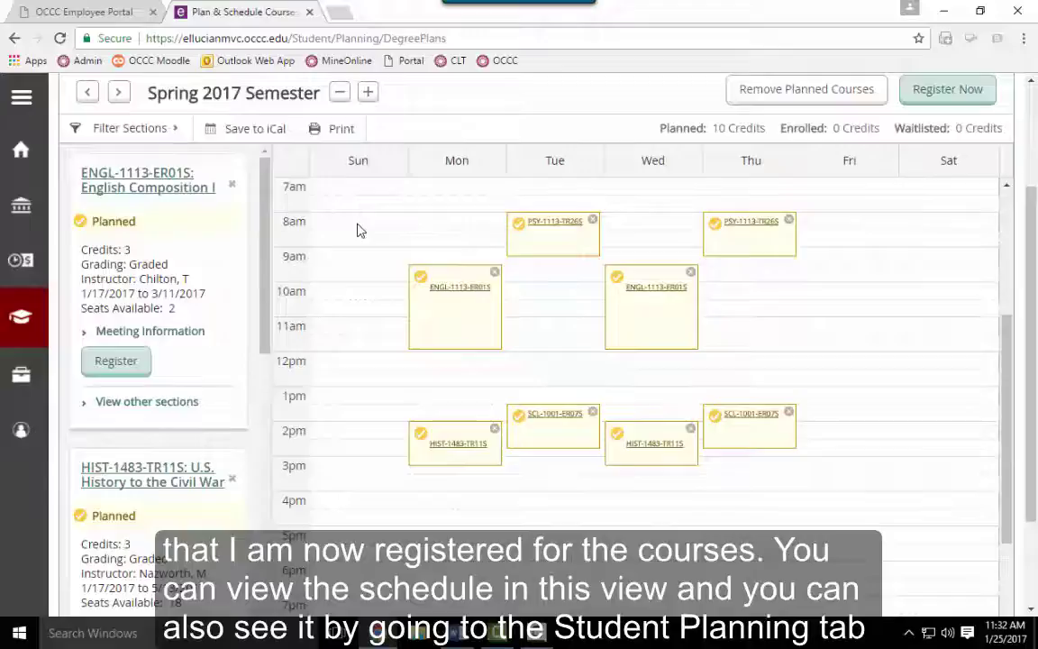
pyautogui.scroll(-2, 357, 231)
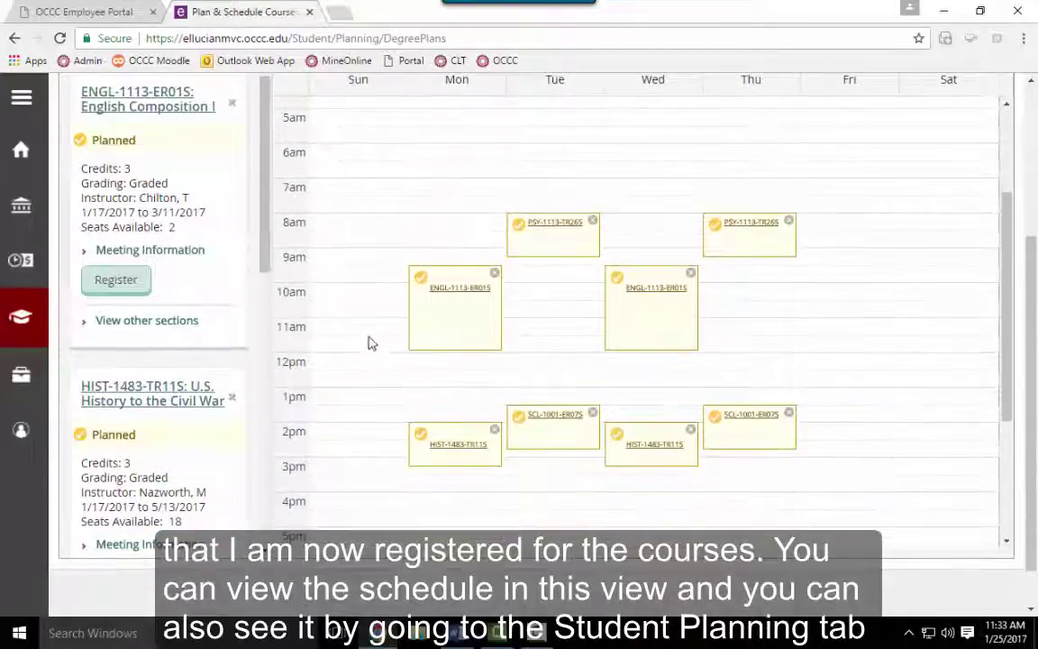
pyautogui.scroll(5, 347, 449)
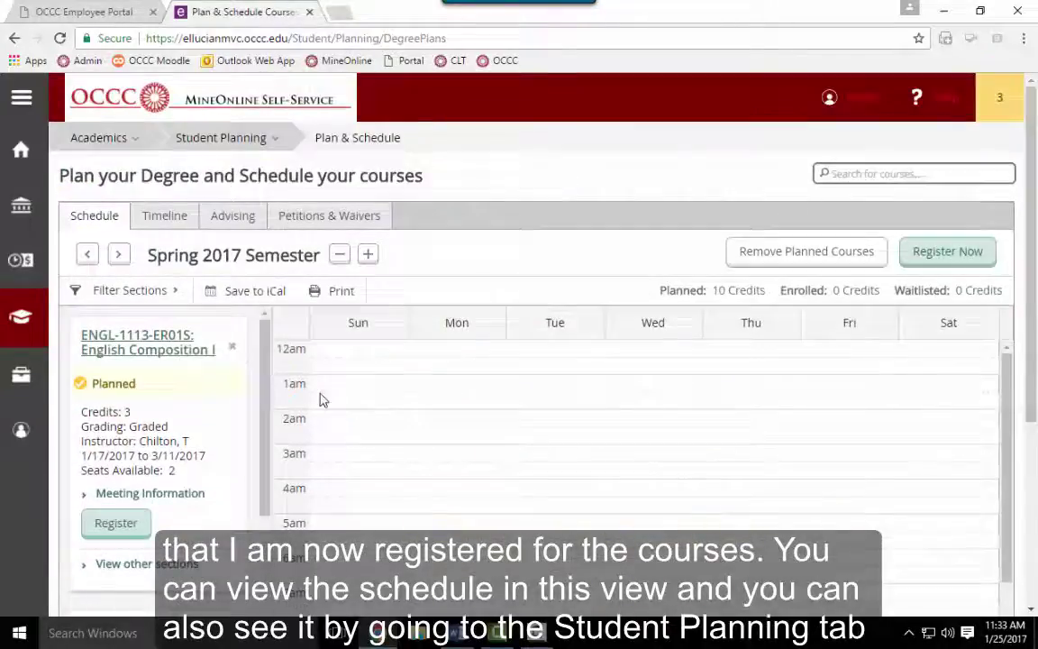
# Step: Go to the Planning Overview page and scroll down to the Spring 2017 Semester Schedule
pyautogui.click(220, 137)
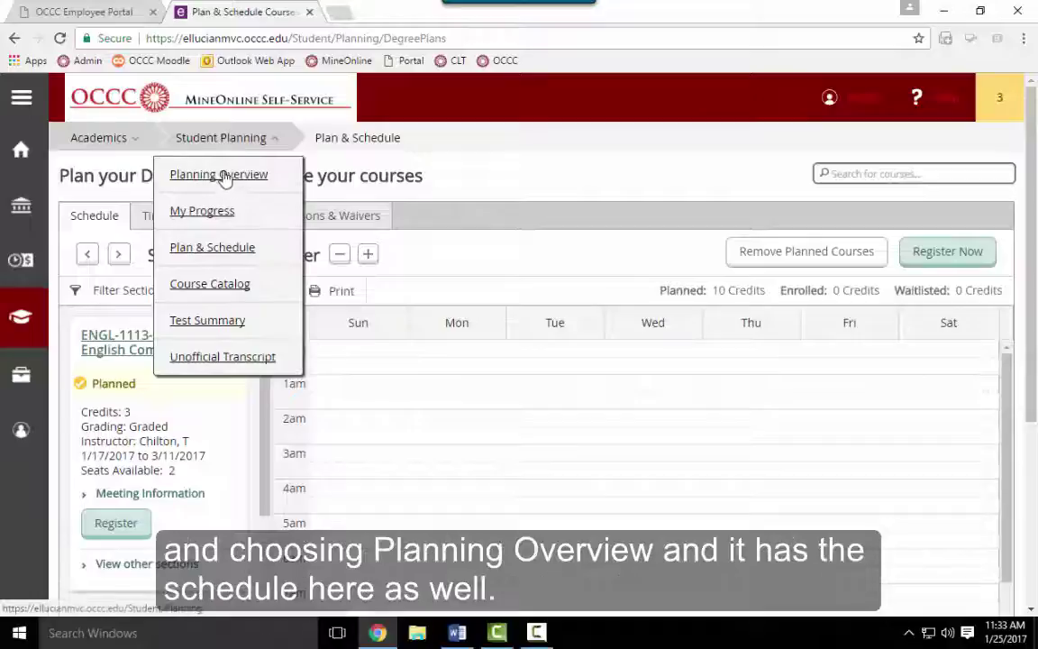
pyautogui.click(225, 176)
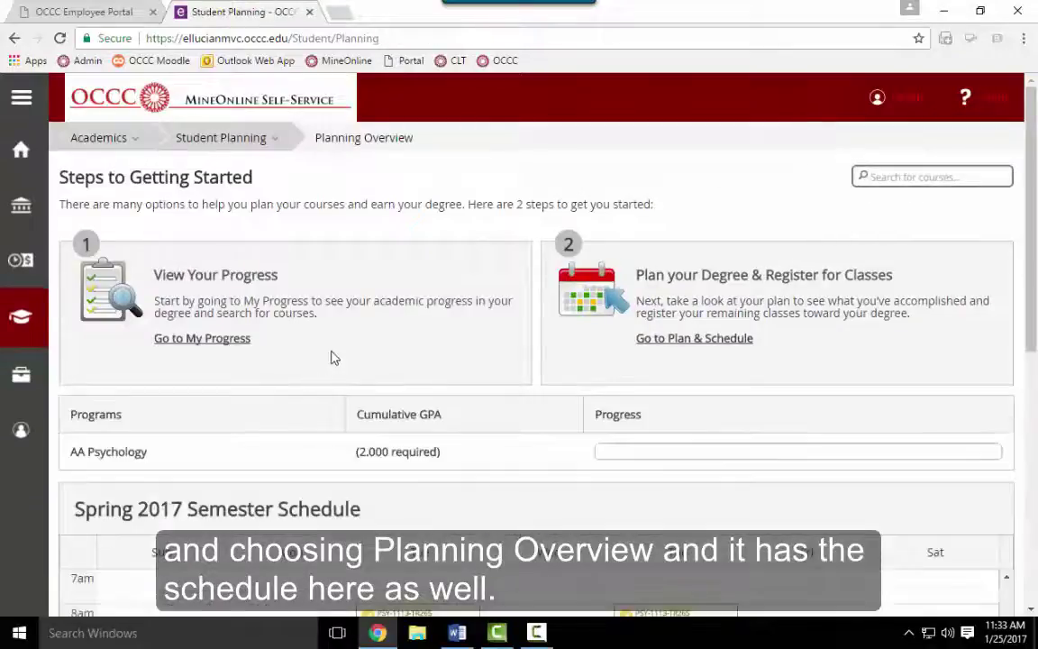
pyautogui.scroll(-3, 333, 358)
pyautogui.scroll(-2, 262, 399)
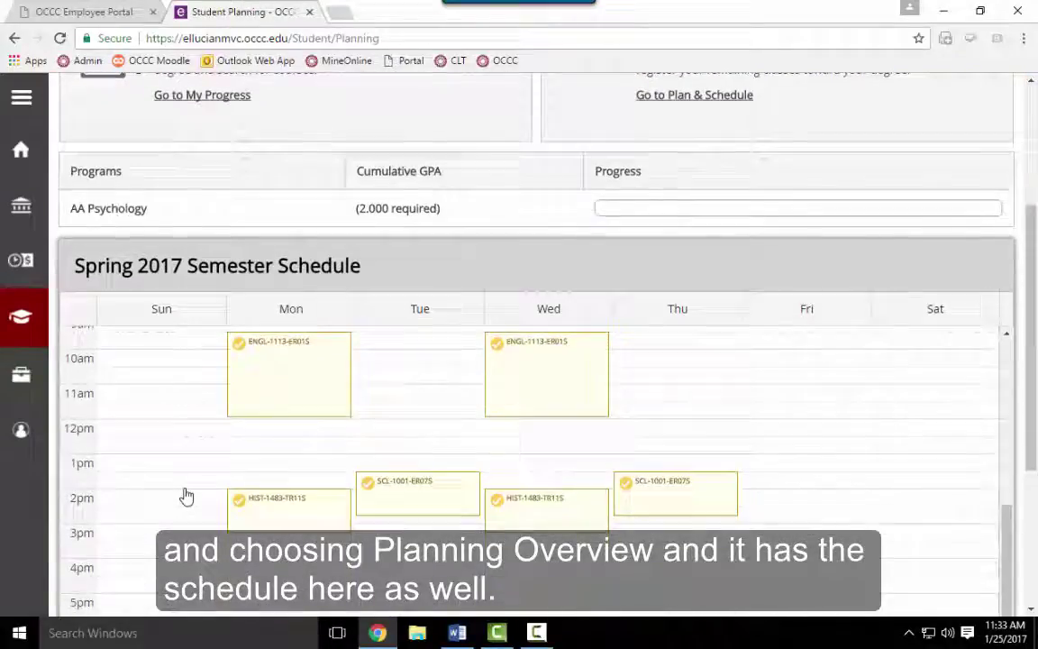